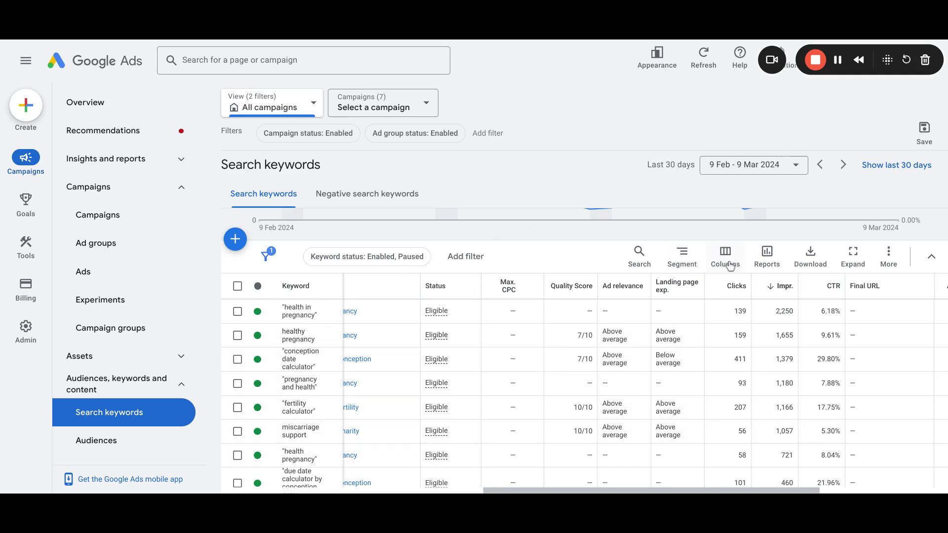
- Open the column editor for the keywords table and look through the Performance, Attribution and Attributes column groups
left_click(730, 267)
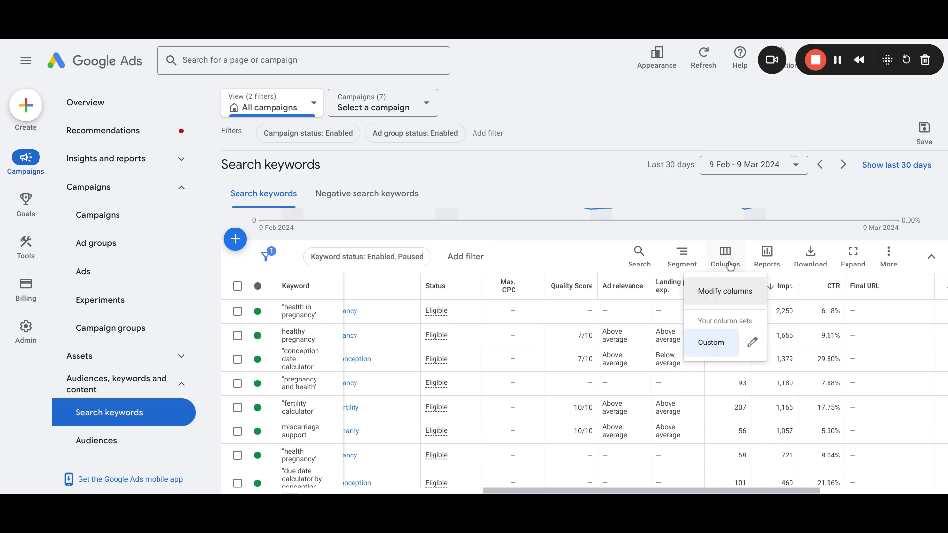
left_click(737, 291)
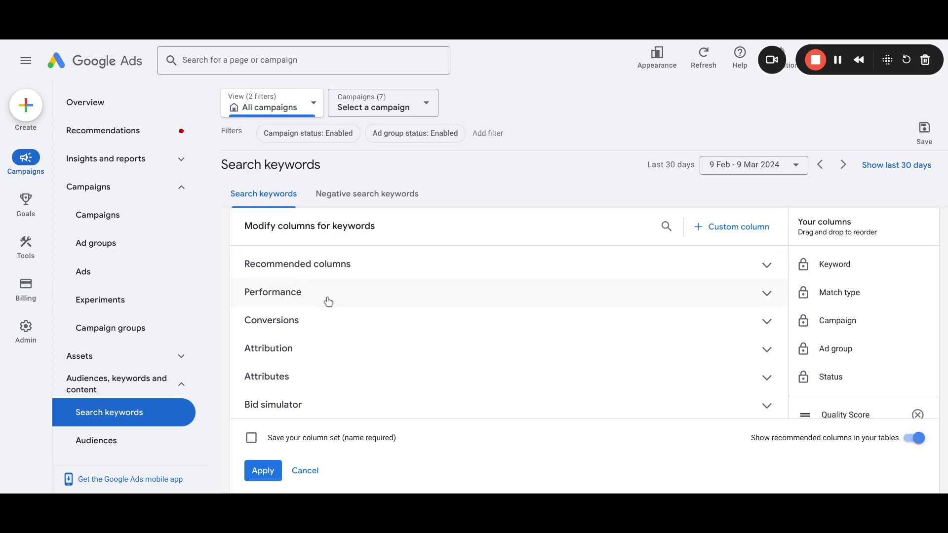
left_click(768, 297)
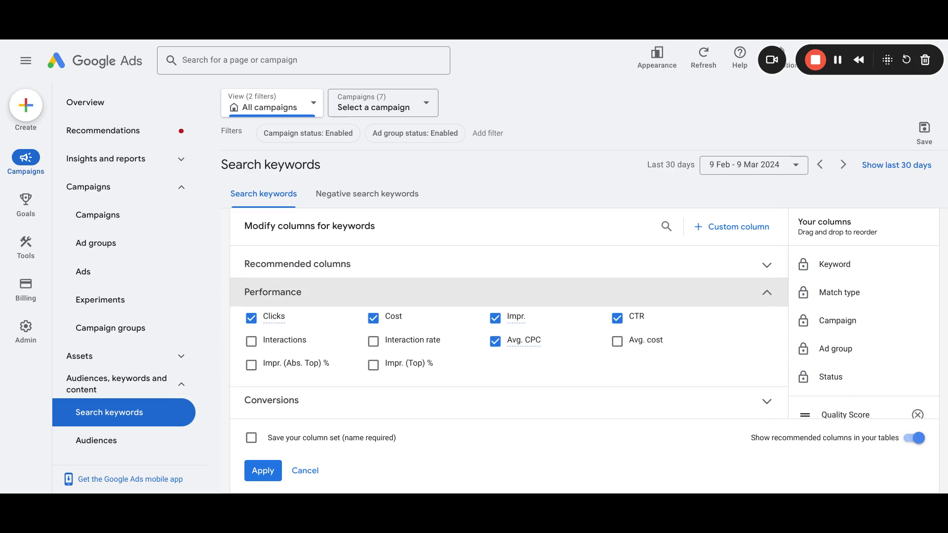
left_click(770, 299)
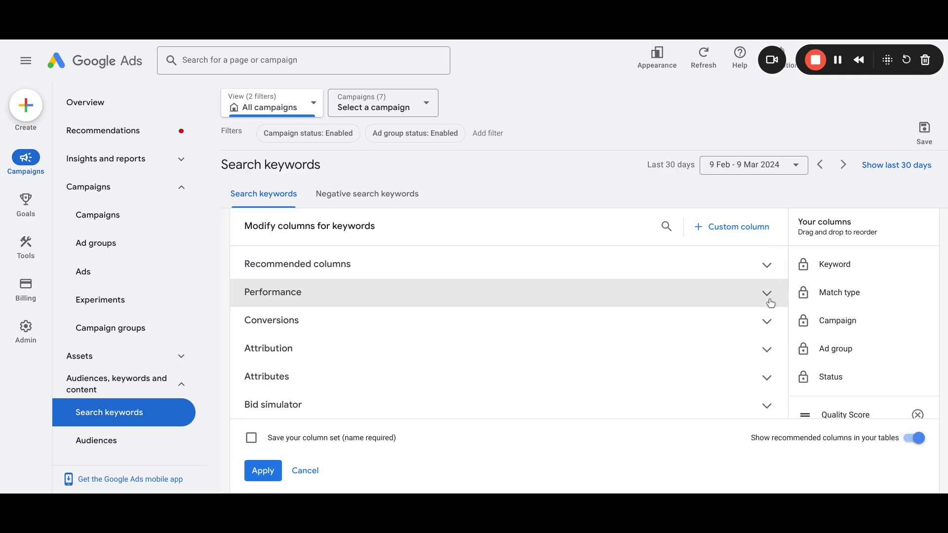
left_click(768, 350)
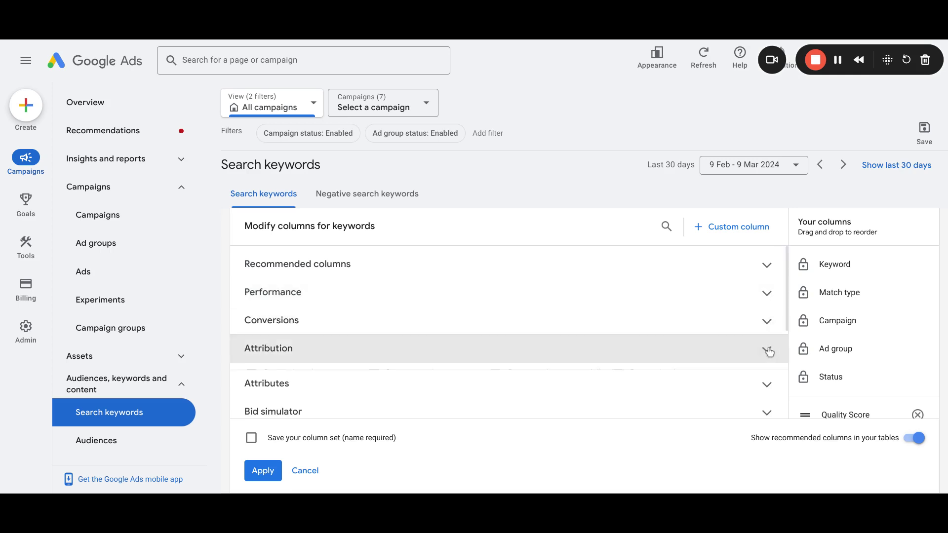
left_click(769, 351)
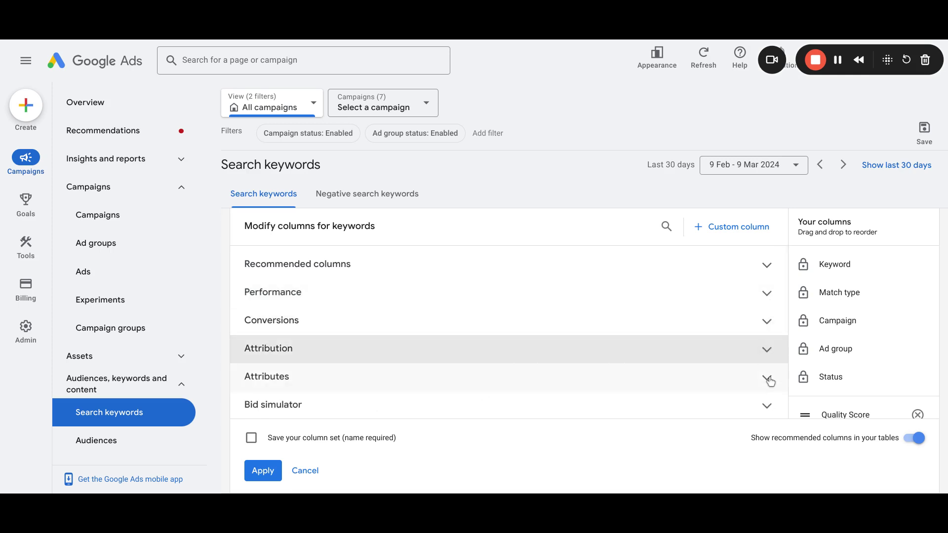
left_click(769, 378)
left_click(768, 377)
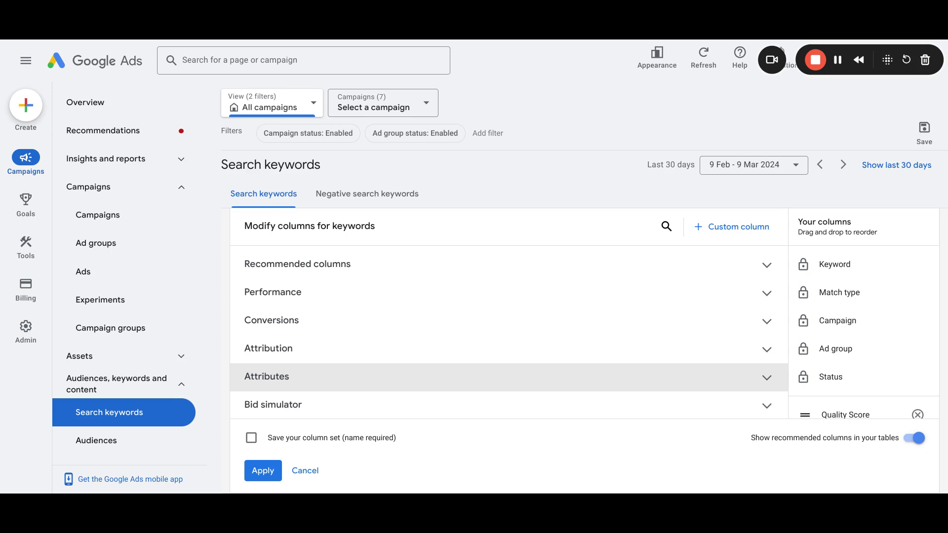
- Search the available keyword columns for "ctr" and for "imp", clearing the search after each
left_click(666, 226)
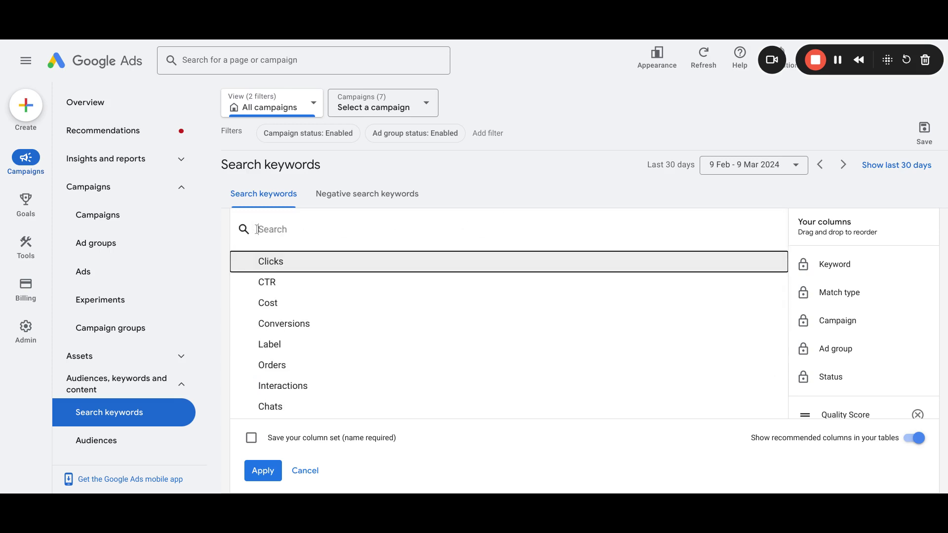
type("ctr")
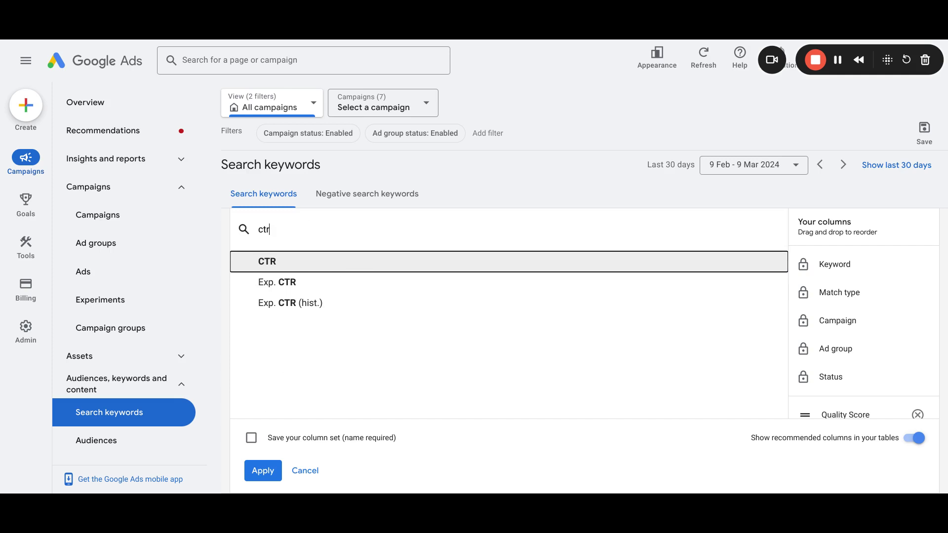
key("ctrl+a")
key("BackSpace")
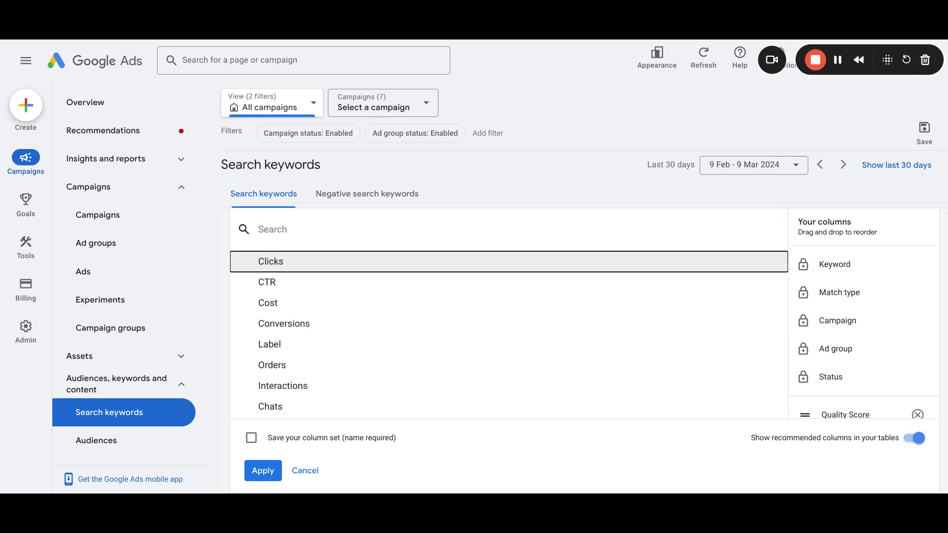
type("imp")
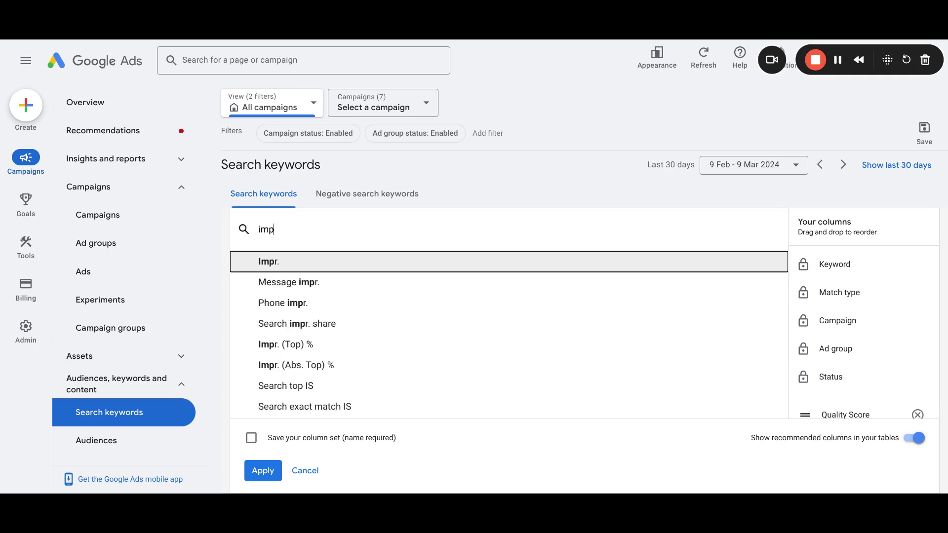
key("BackSpace")
key("BackSpace")
key("BackSpace")
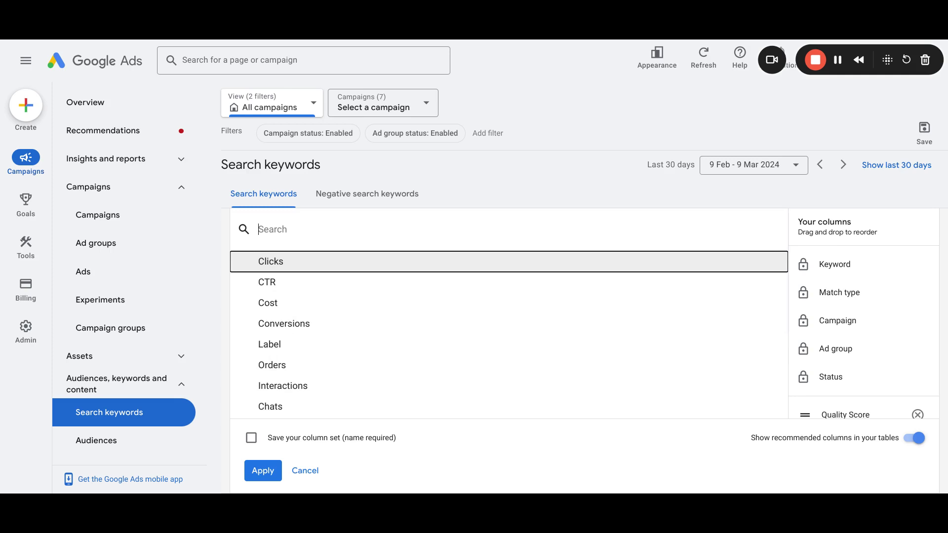
- Search the available columns for "qu", clear the search, and pick Label from the suggested columns
type("qu")
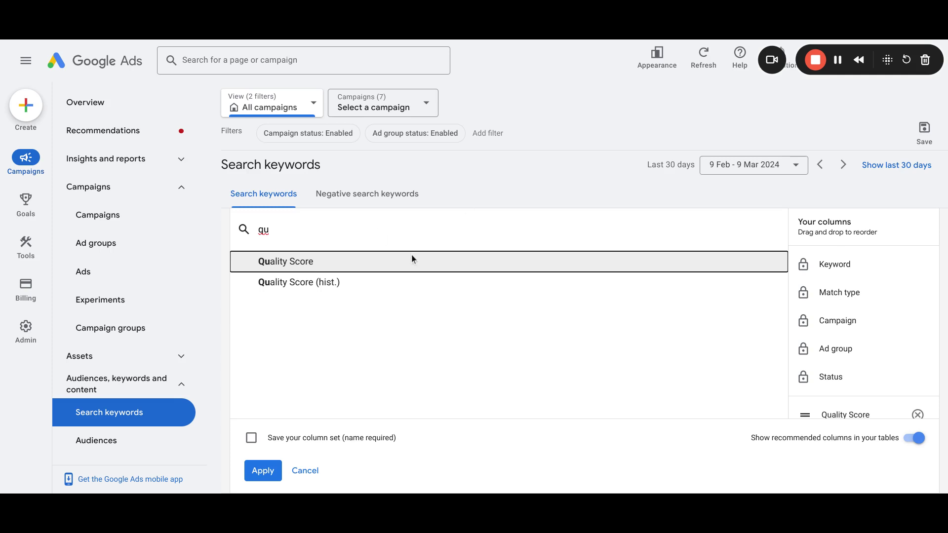
key("ctrl+a")
key("BackSpace")
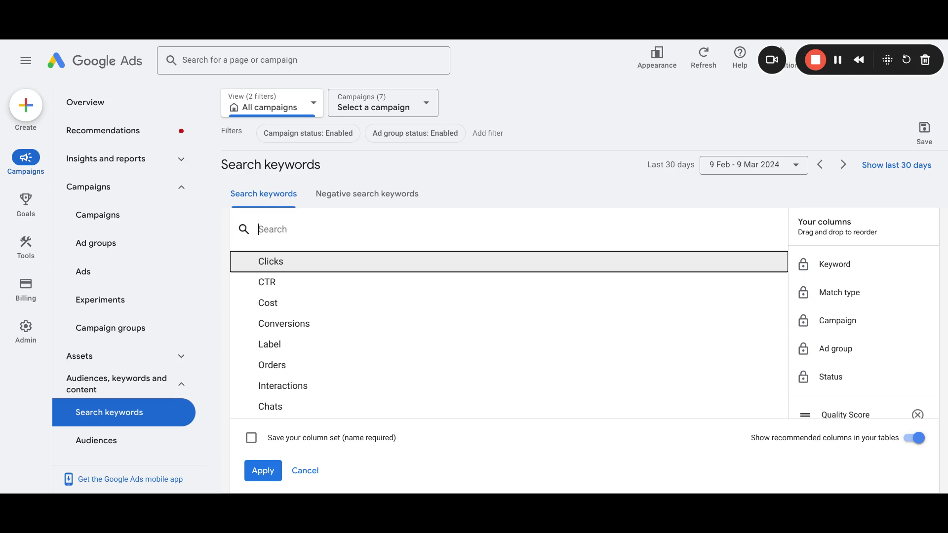
left_click(278, 348)
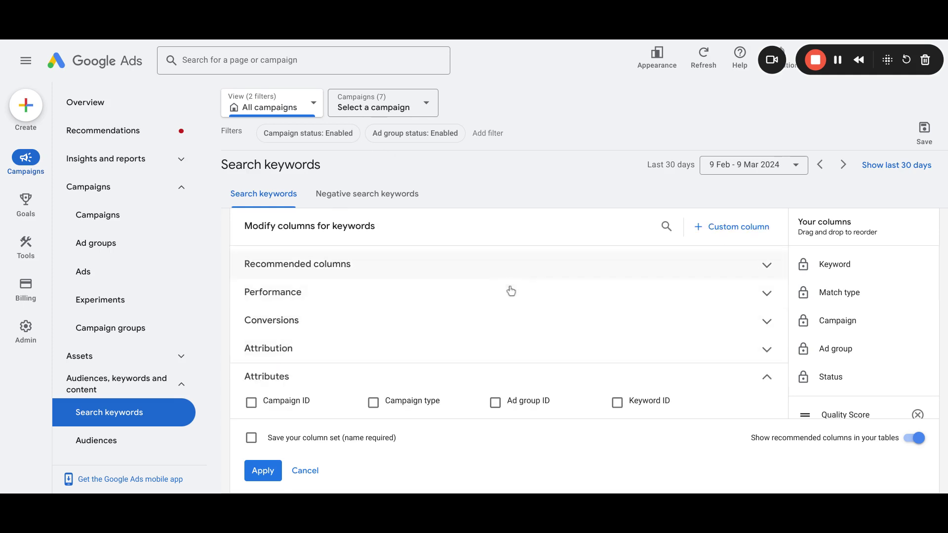
- Search the available columns for "qu" again and pick Quality Score to reach its column group
left_click(667, 228)
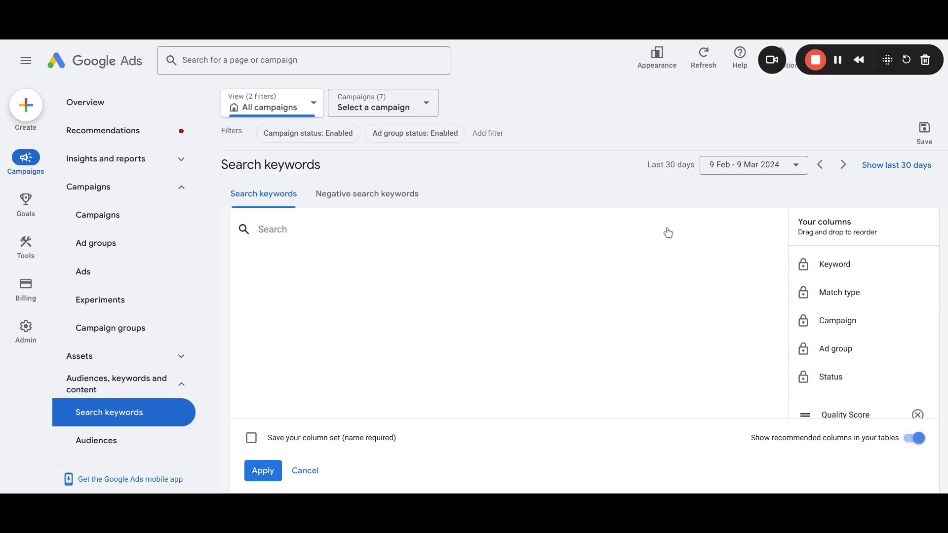
type("qu")
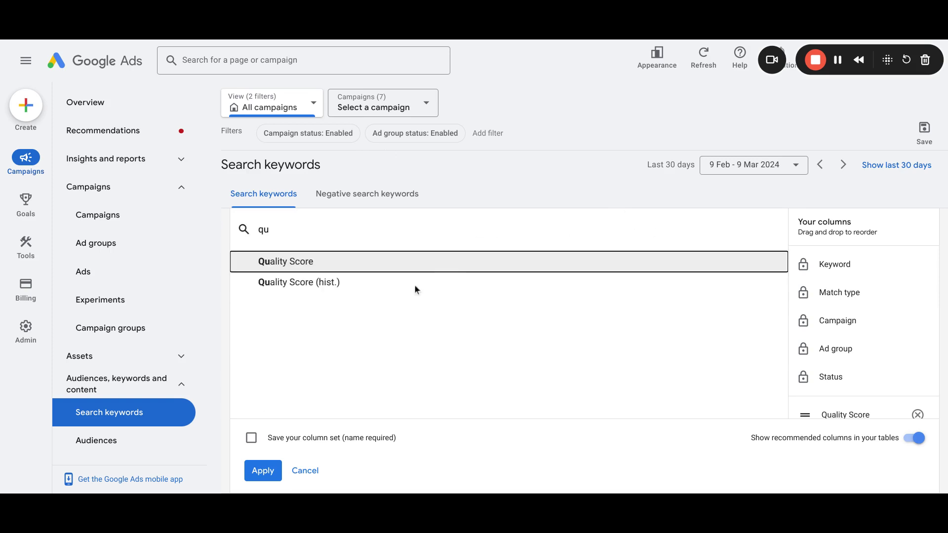
left_click(324, 265)
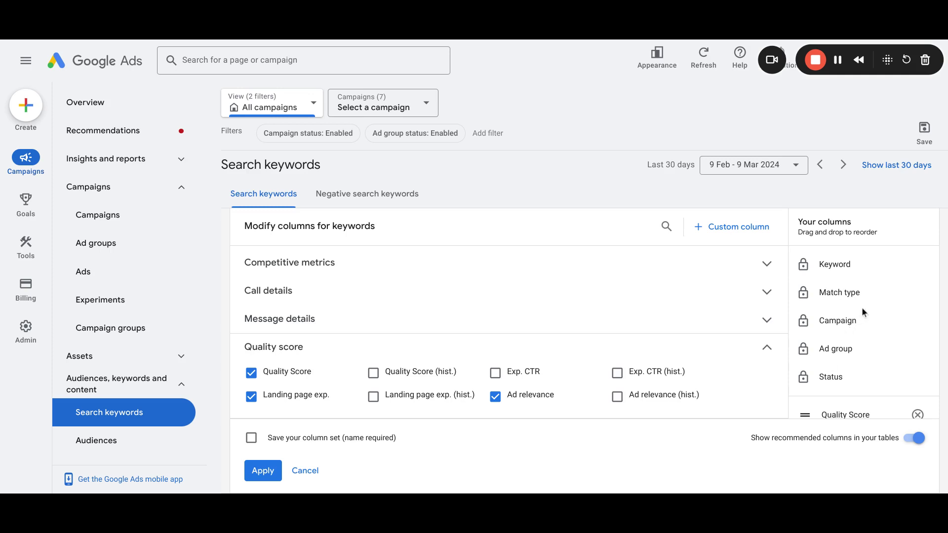
- Move the Label column up the selected columns list so it sits directly after Status, above Quality Score
scroll(872, 317, "down", 3)
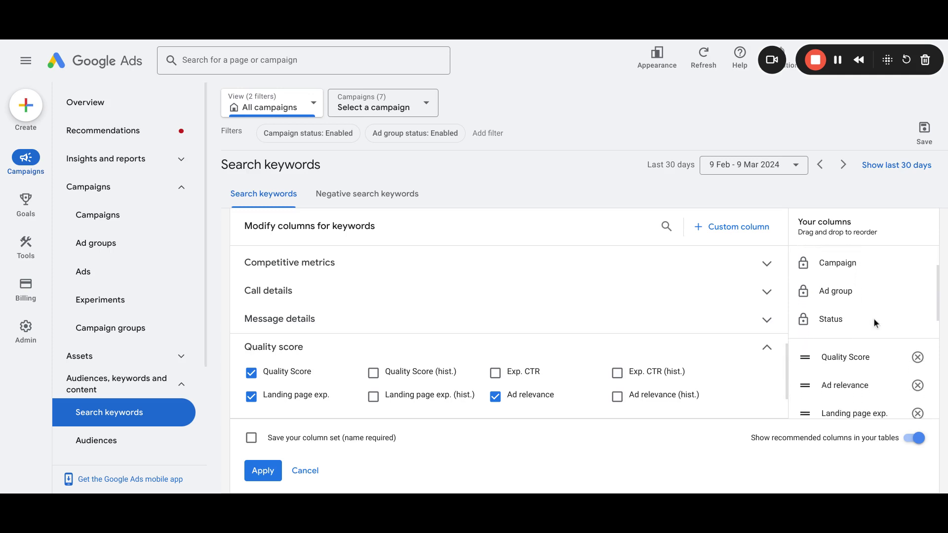
scroll(873, 323, "down", 2)
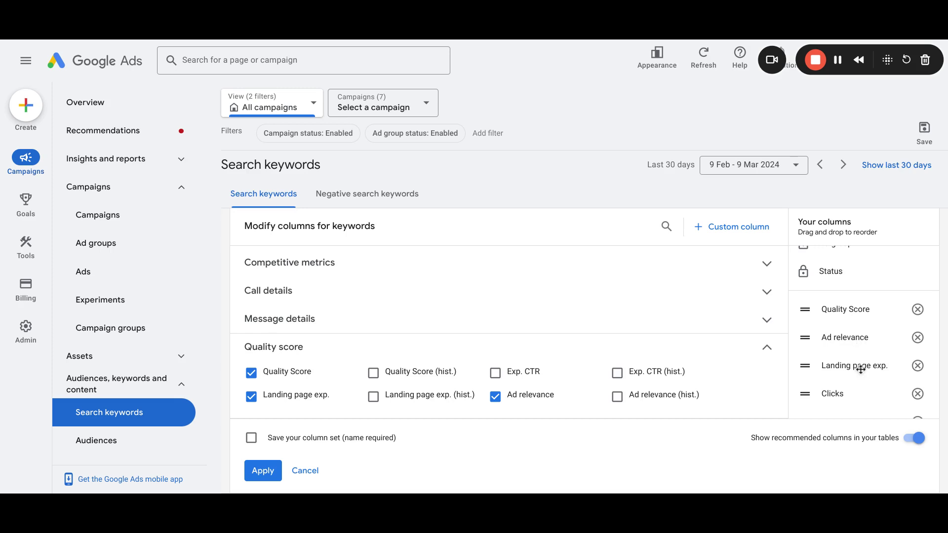
scroll(861, 369, "down", 2)
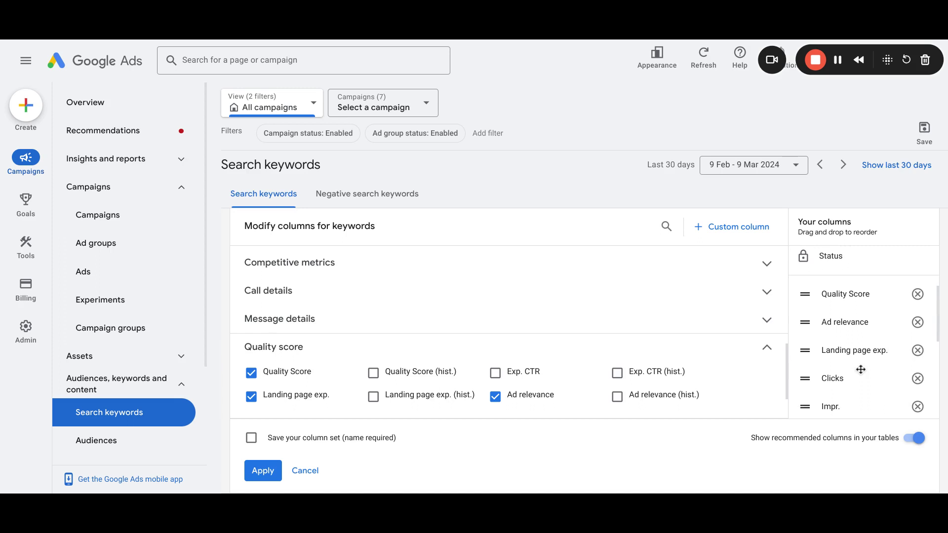
scroll(861, 369, "down", 2)
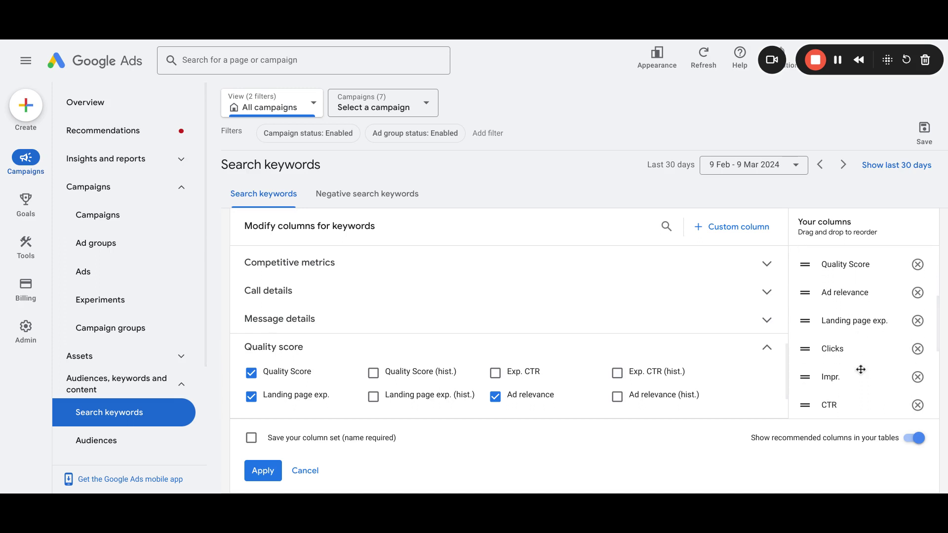
scroll(861, 369, "down", 2)
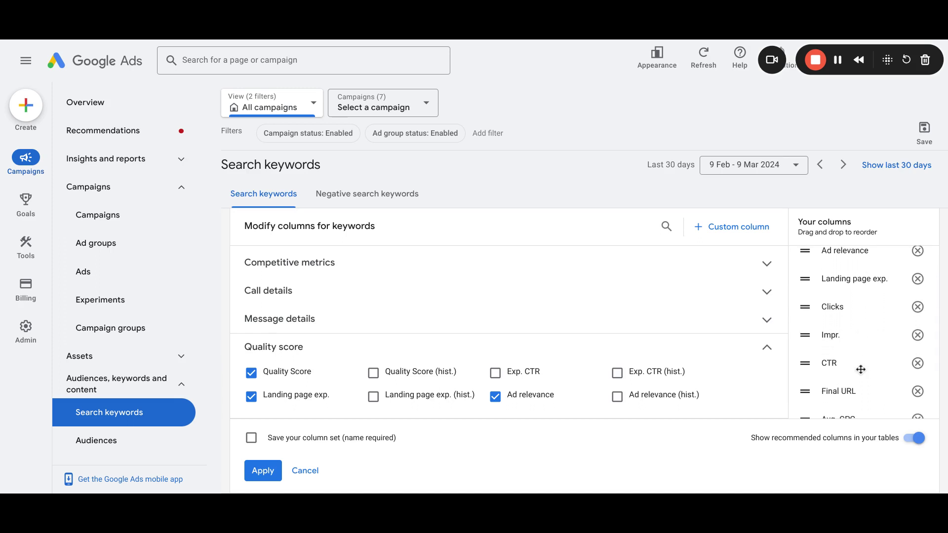
scroll(860, 369, "down", 5)
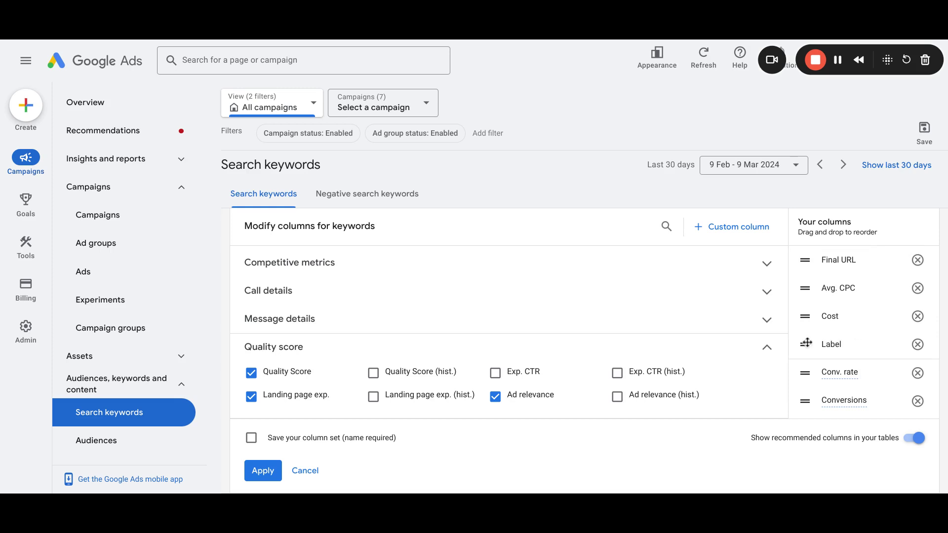
left_click_drag(807, 343, 826, 286)
scroll(839, 345, "up", 3)
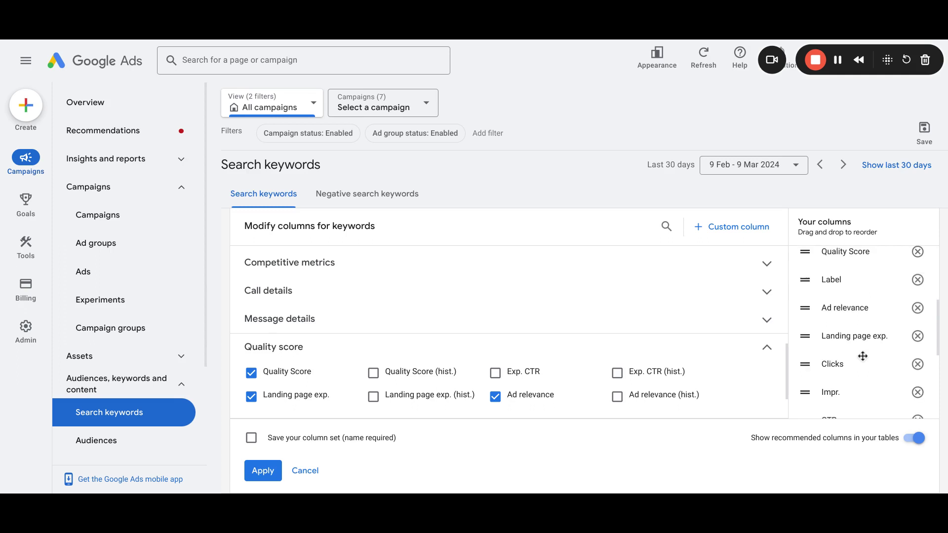
left_click_drag(805, 330, 805, 305)
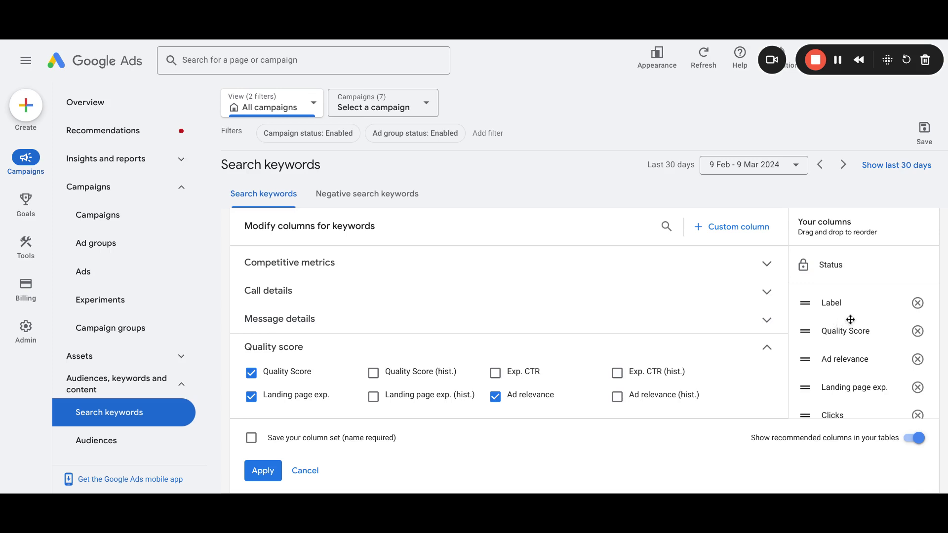
- Move the Cost column above Label in the selected columns order and apply the column changes
scroll(850, 320, "down", 5)
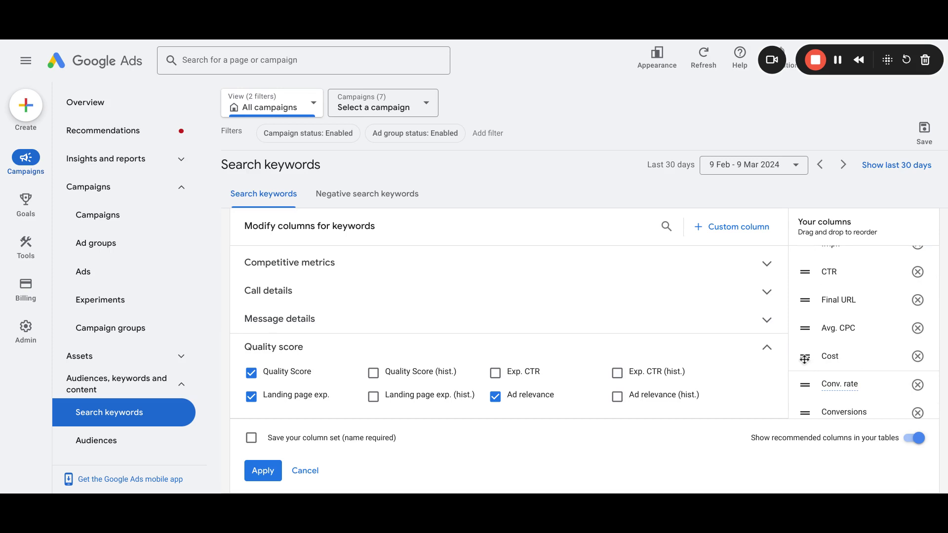
left_click_drag(805, 359, 804, 355)
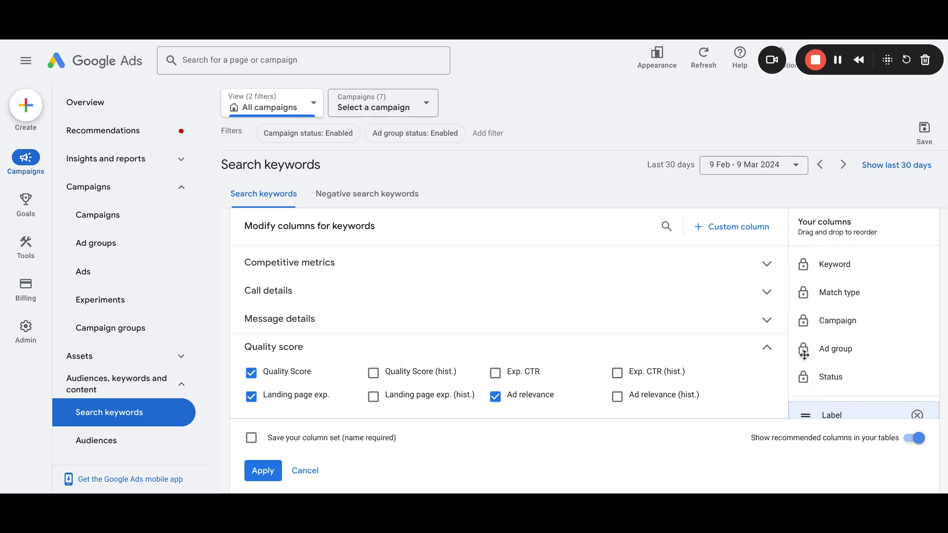
left_click_drag(804, 408, 805, 410)
scroll(805, 410, "down", 1)
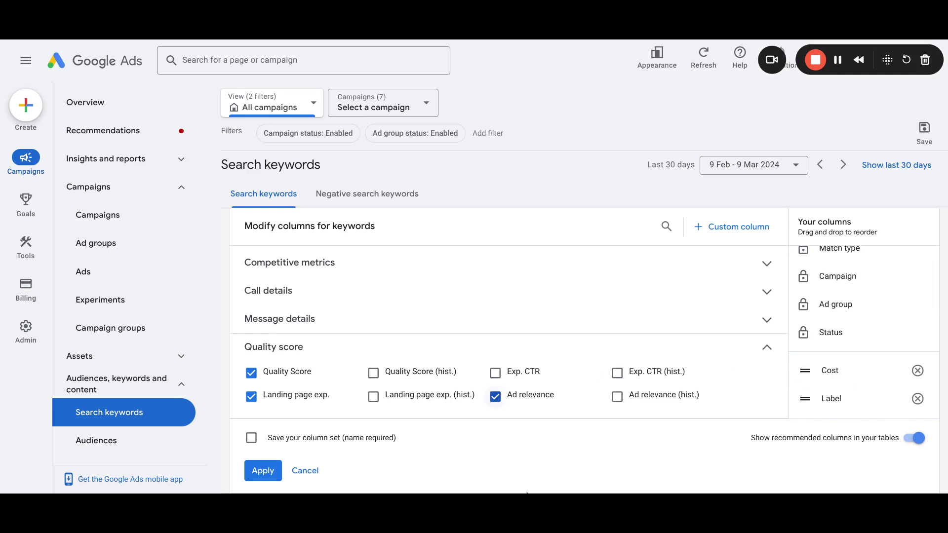
left_click(257, 477)
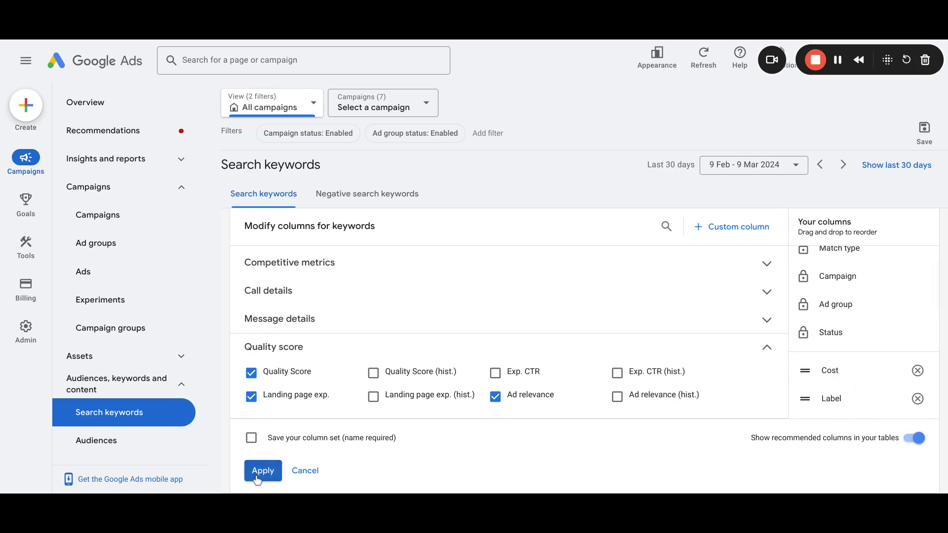